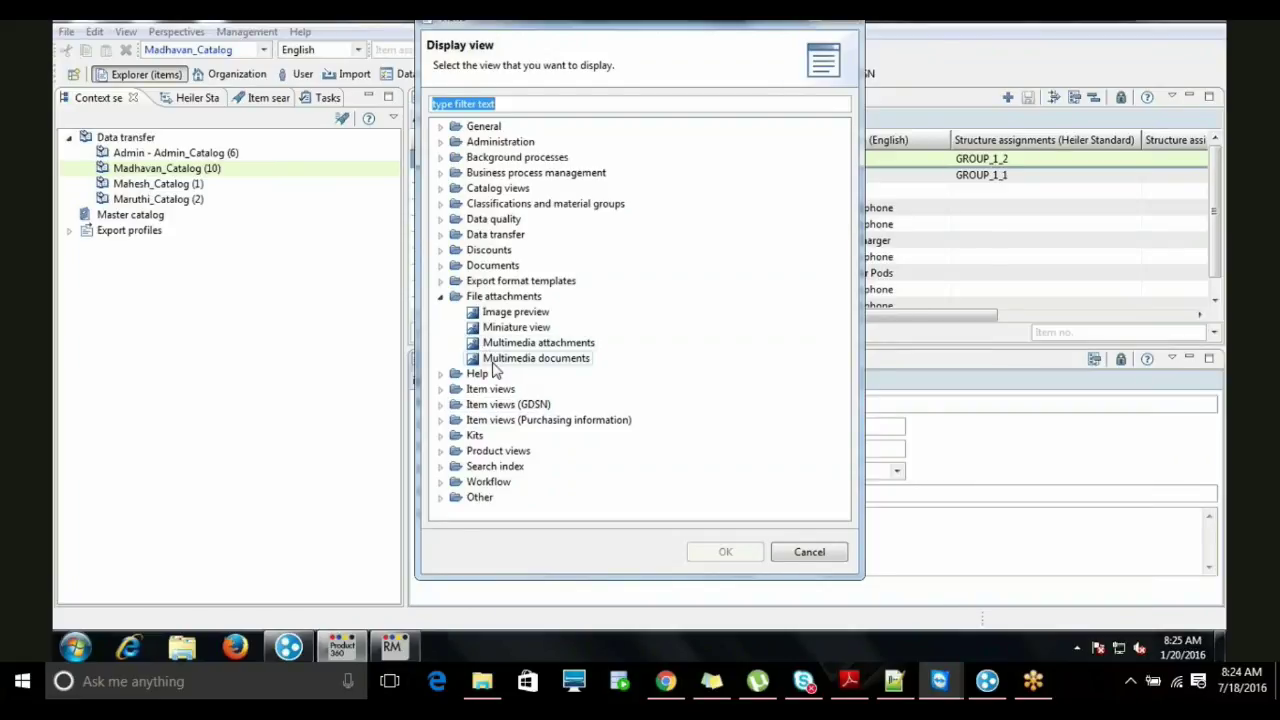
- Browse the File attachments, Item views and Purchasing information categories, then cancel without adding a view
{"action": "left_click", "coordinate": [442, 297]}
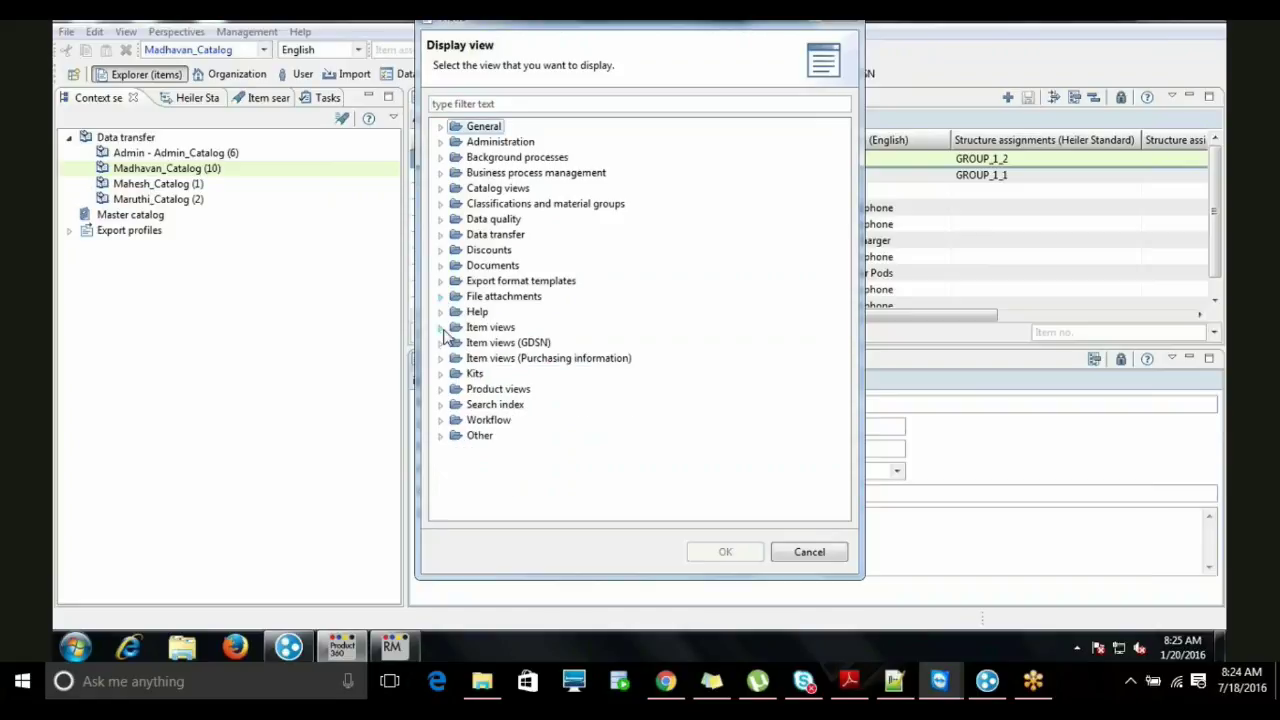
{"action": "left_click", "coordinate": [442, 328]}
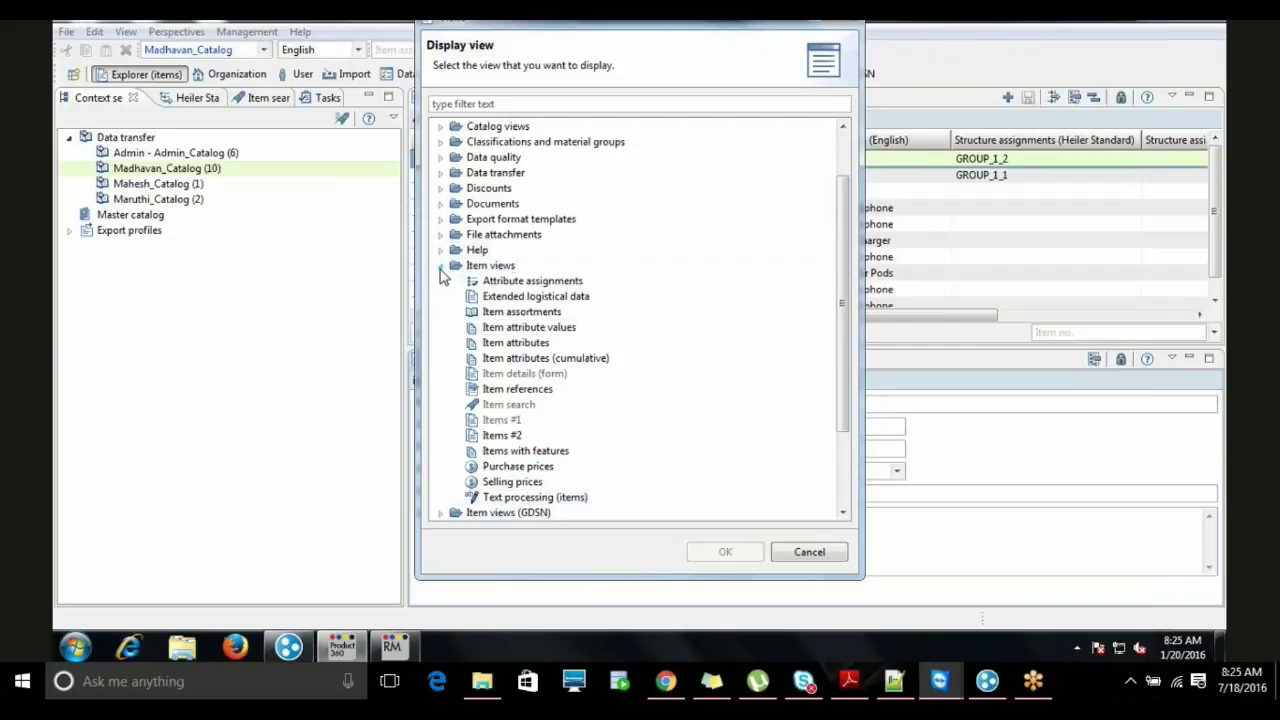
{"action": "left_click", "coordinate": [443, 267]}
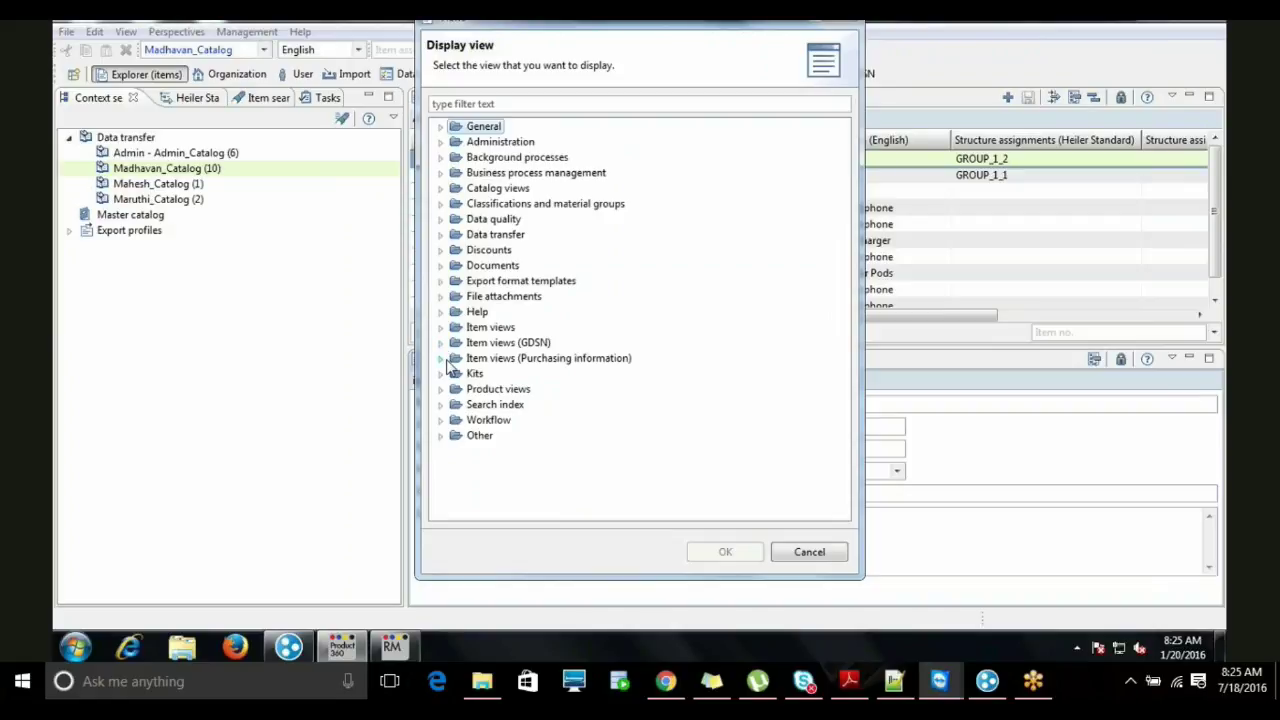
{"action": "left_click", "coordinate": [443, 358]}
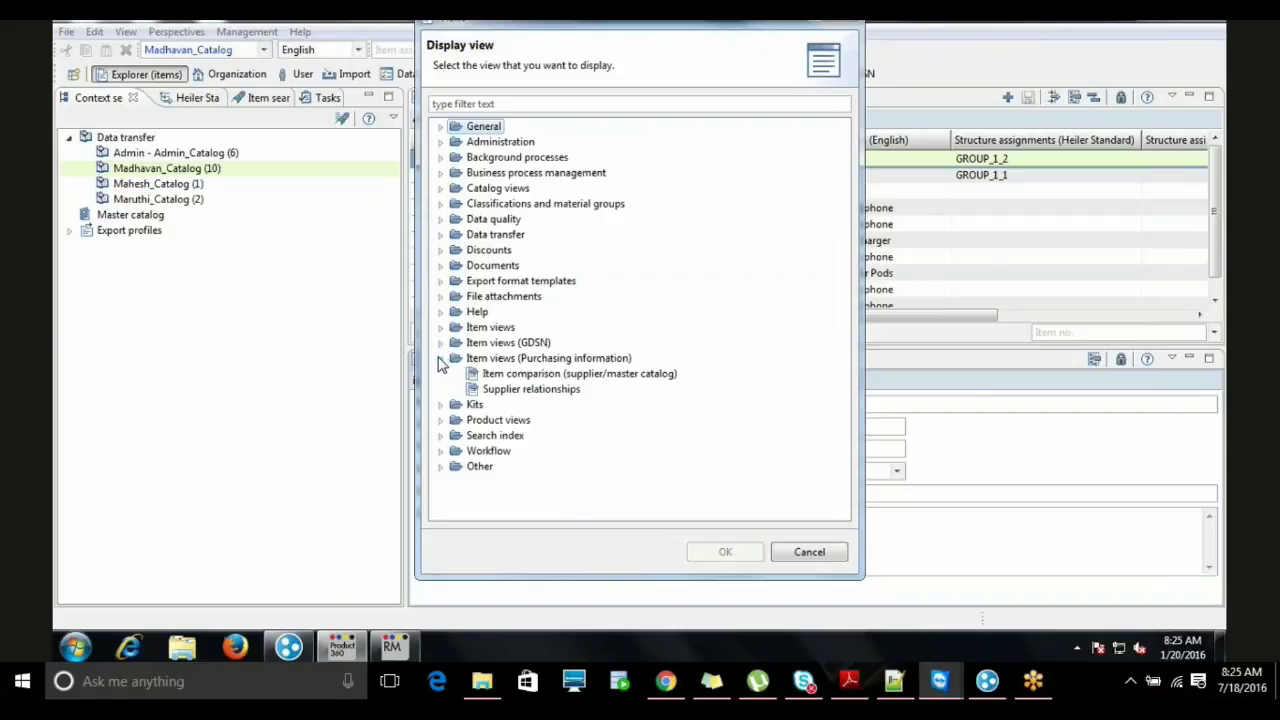
{"action": "left_click", "coordinate": [443, 358]}
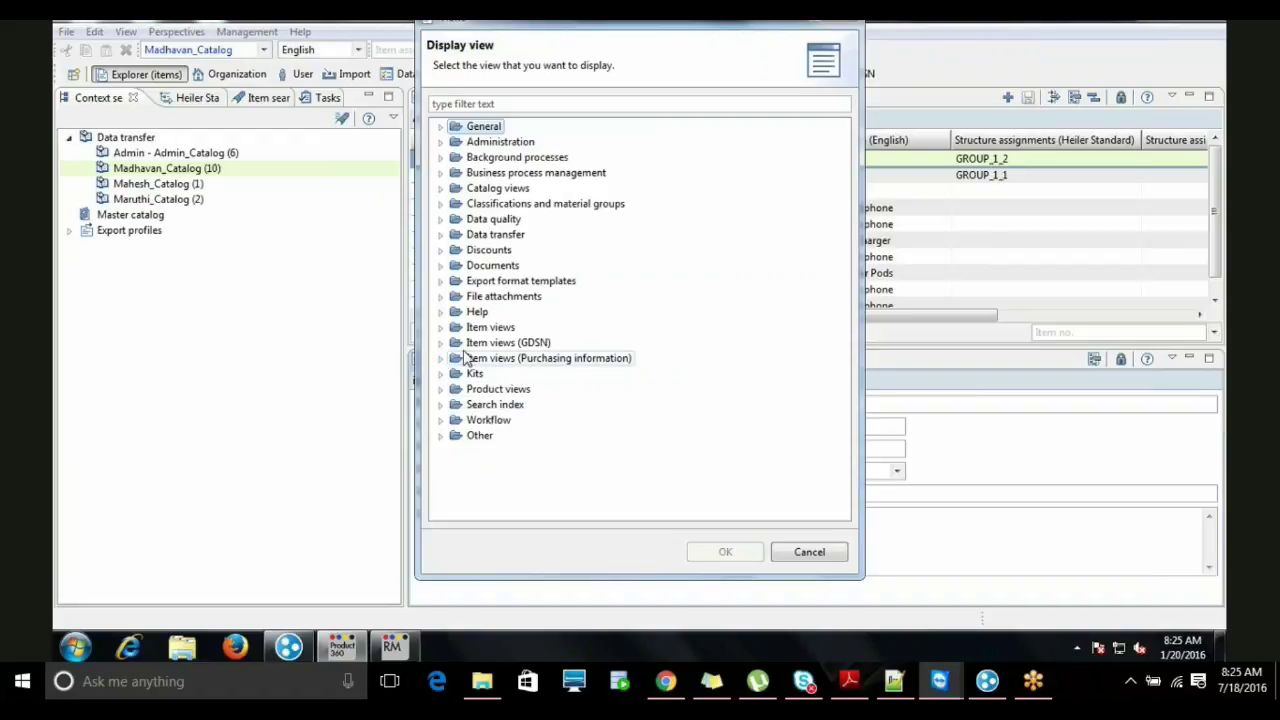
{"action": "left_click", "coordinate": [820, 557]}
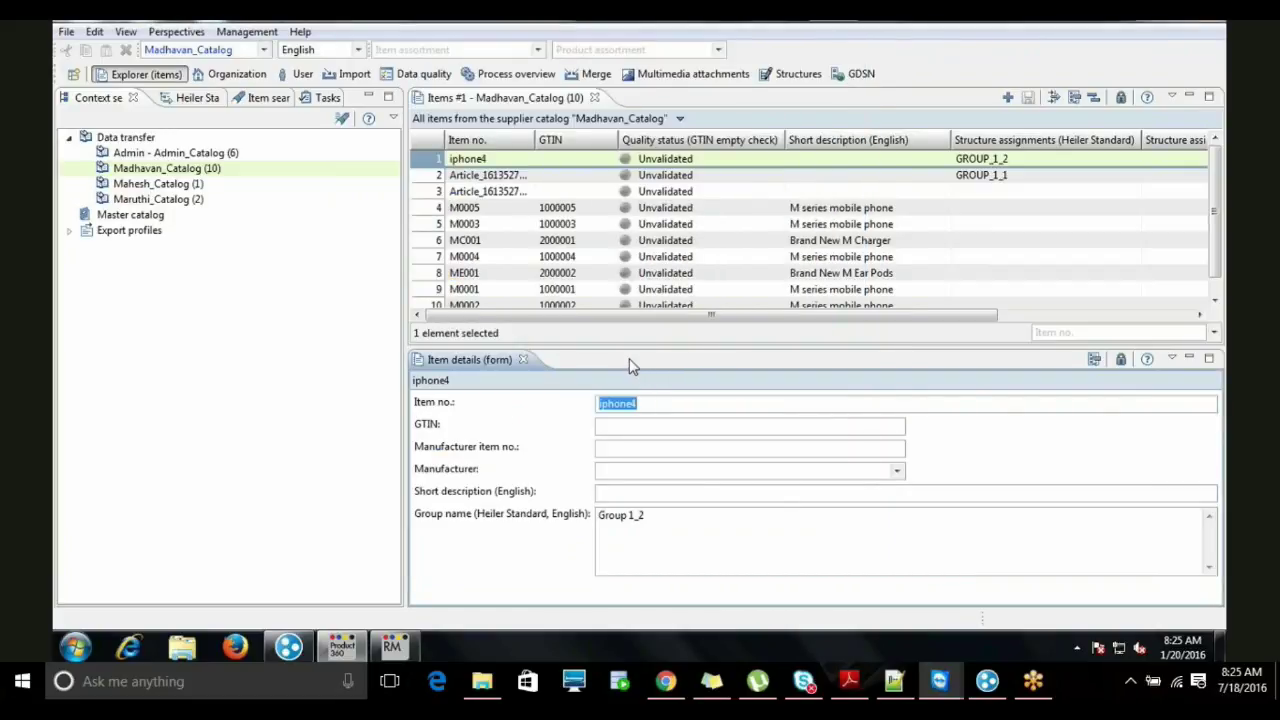
{"action": "left_click", "coordinate": [436, 176]}
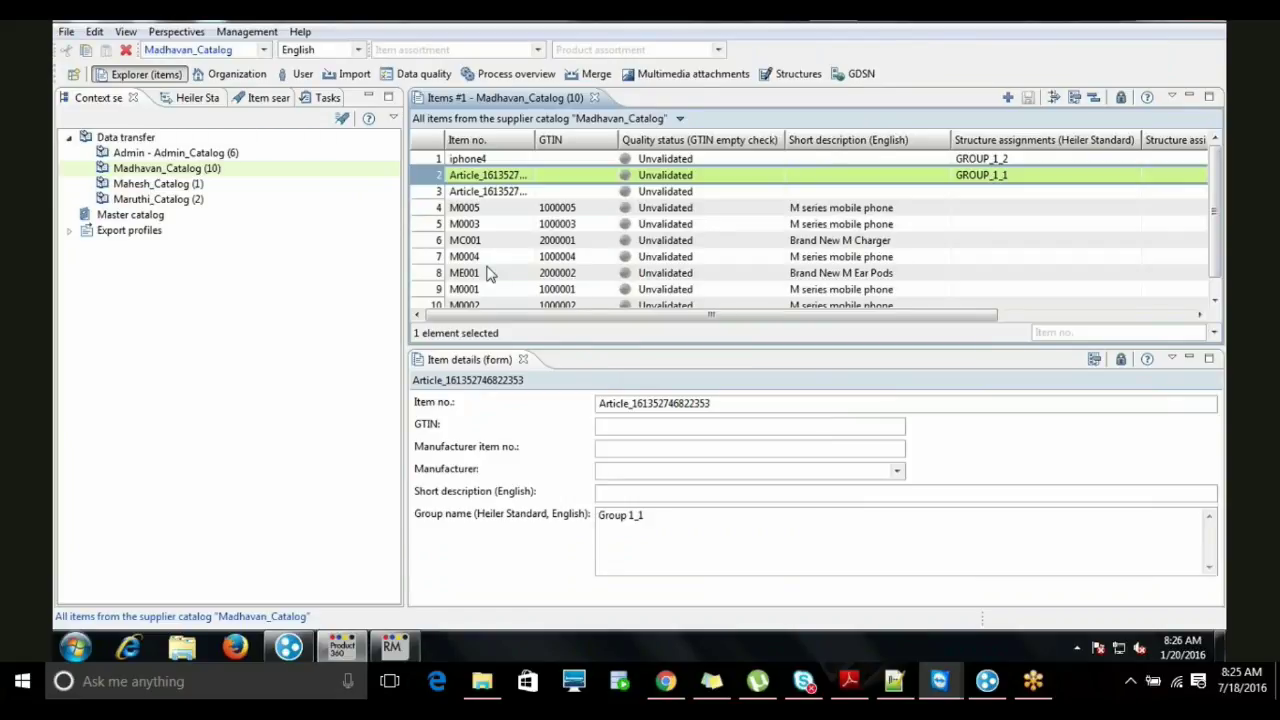
{"action": "left_click", "coordinate": [432, 160]}
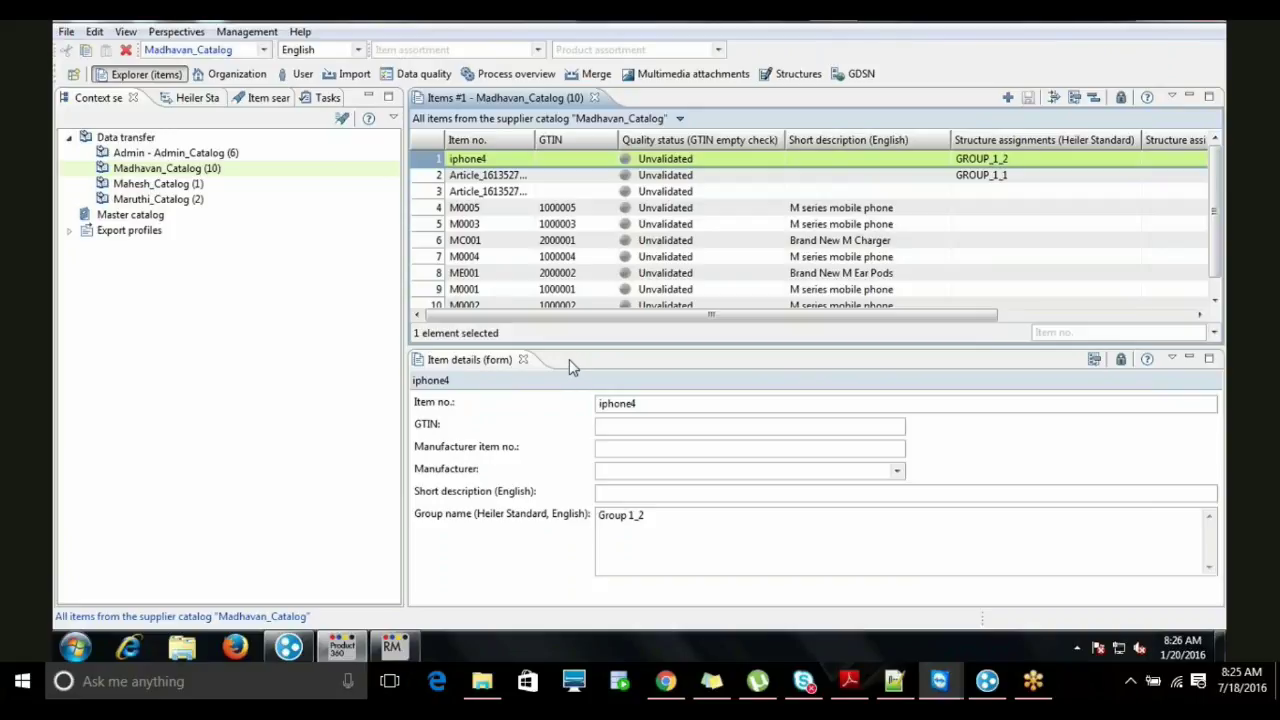
{"action": "left_click", "coordinate": [437, 192]}
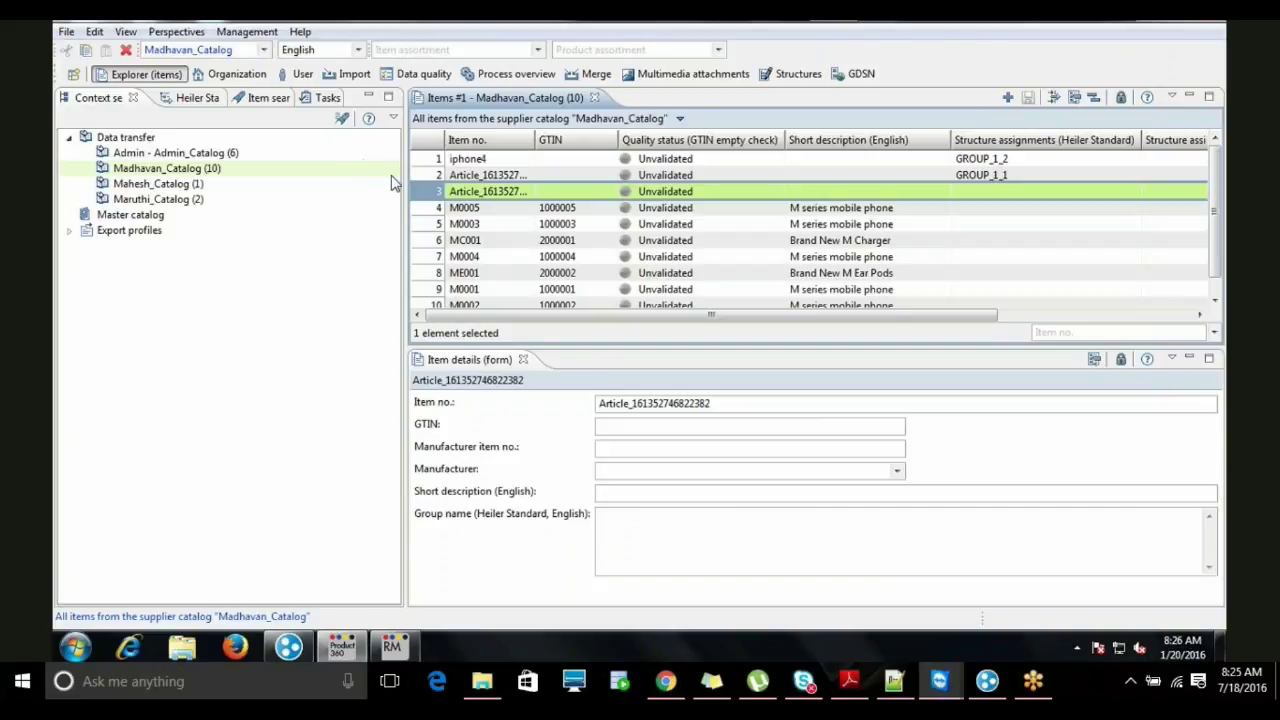
{"action": "left_click", "coordinate": [176, 32]}
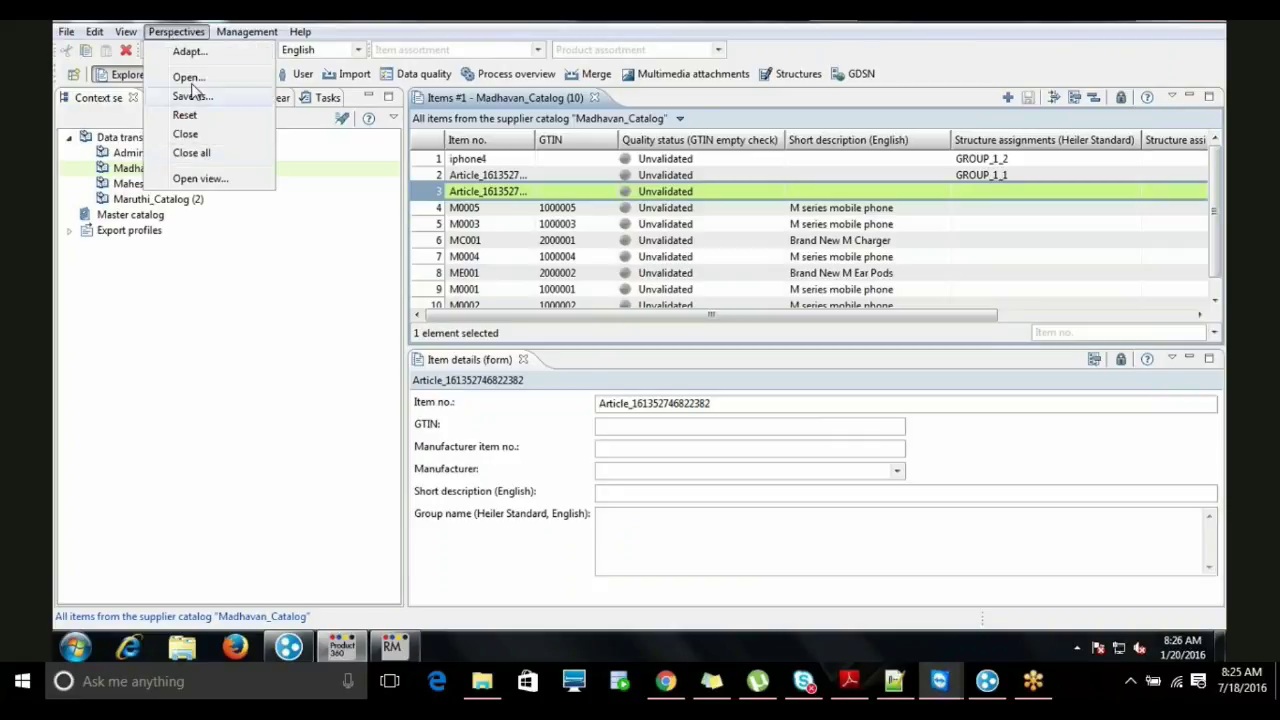
- Open File attachments > Multimedia attachments and dock it in the lower pane beside Item details
{"action": "left_click", "coordinate": [200, 178]}
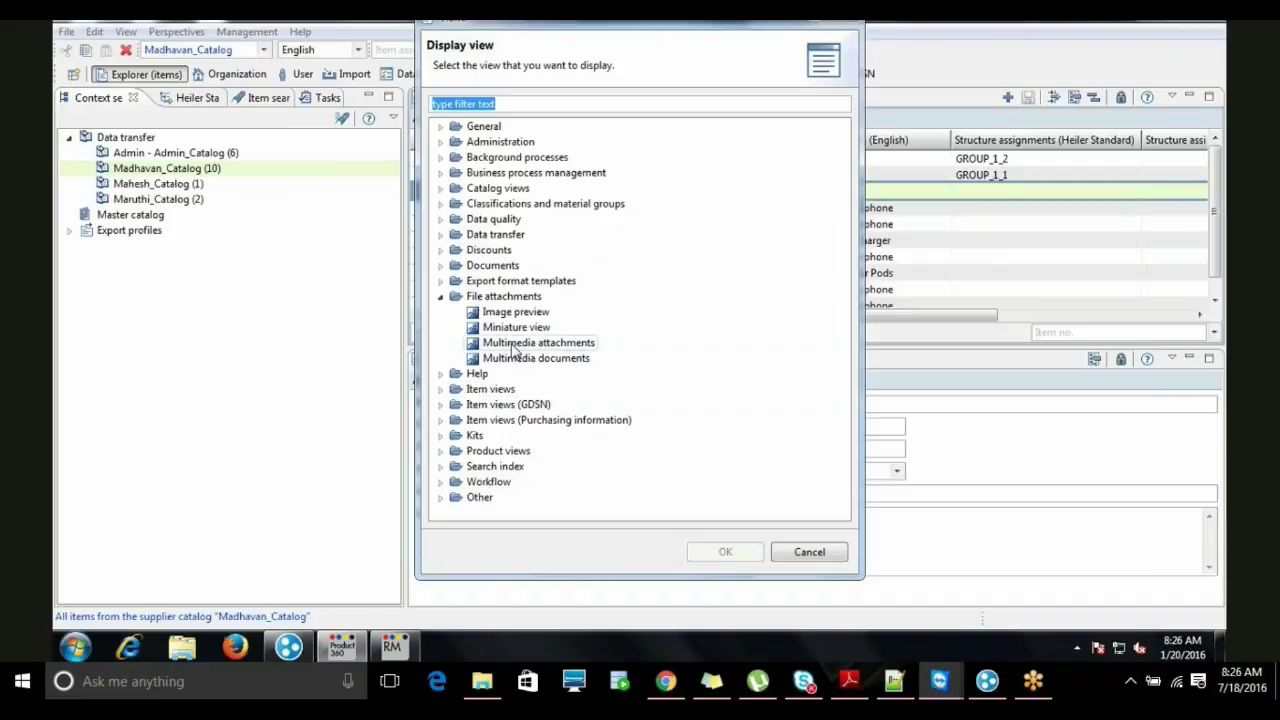
{"action": "double_click", "coordinate": [538, 342]}
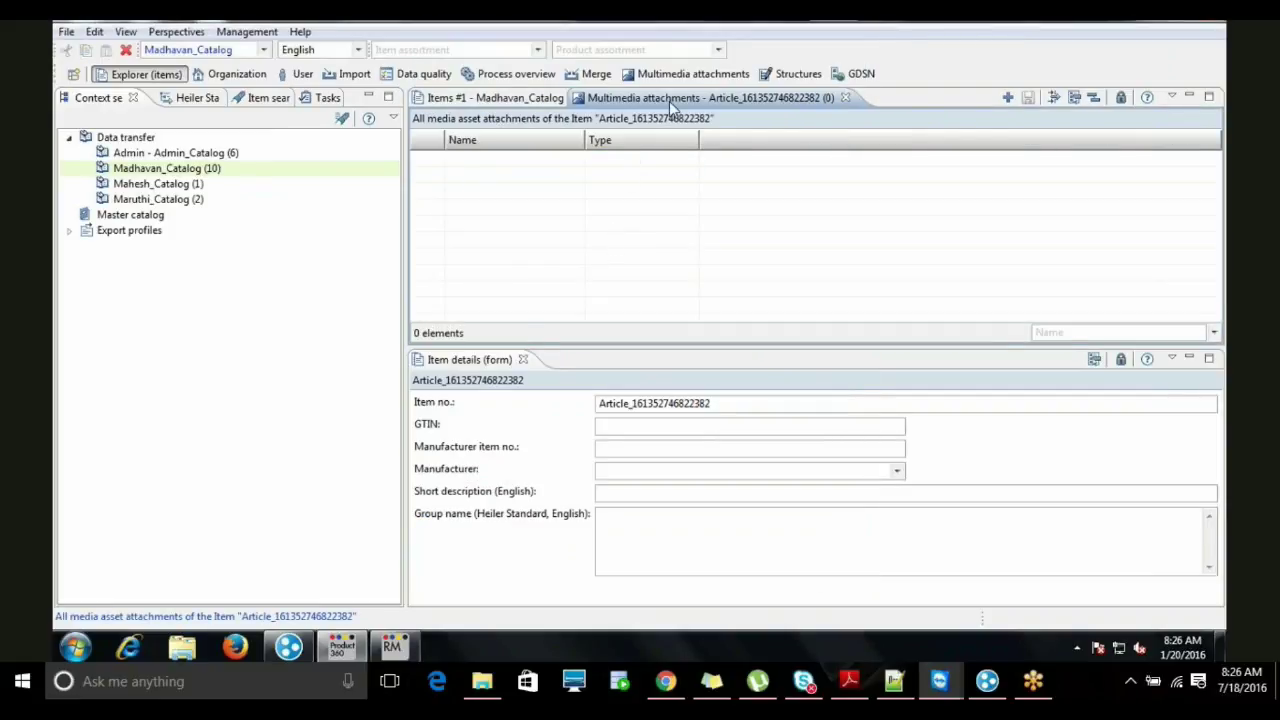
{"action": "left_click_drag", "start_coordinate": [669, 97], "coordinate": [731, 343]}
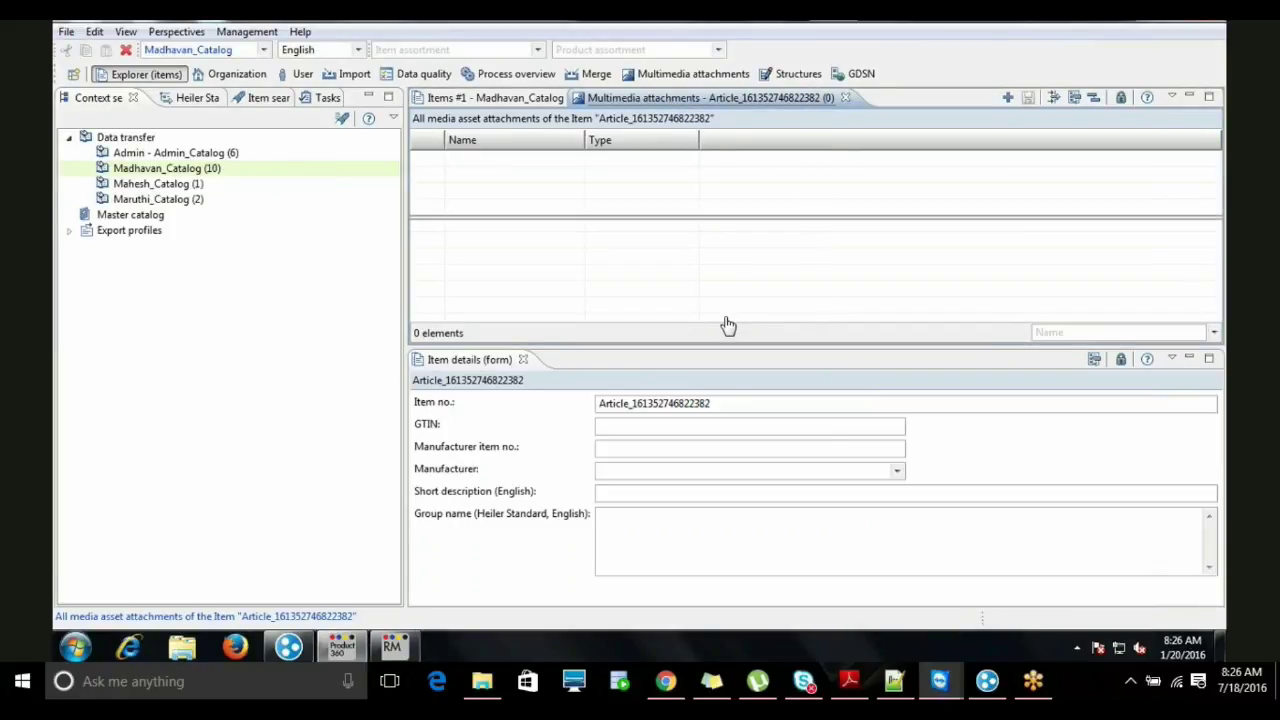
{"action": "left_click_drag", "start_coordinate": [731, 343], "coordinate": [731, 360]}
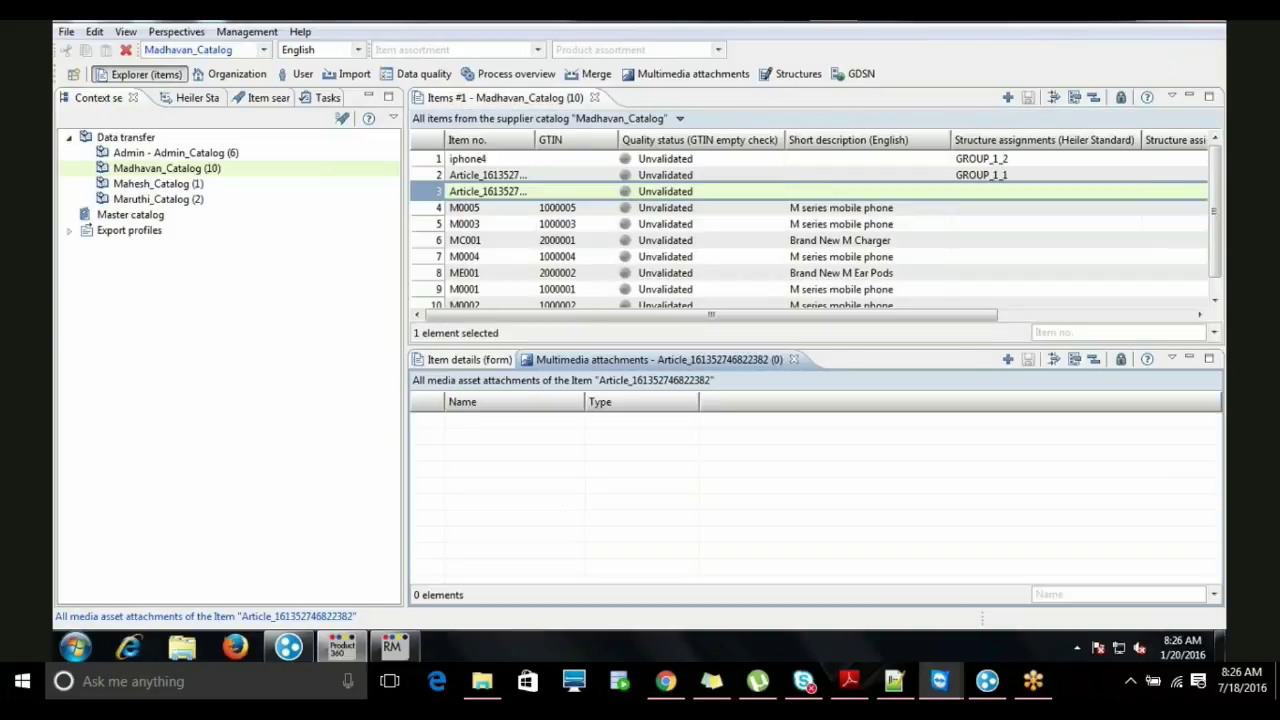
{"action": "left_click", "coordinate": [438, 175], "text": "ctrl"}
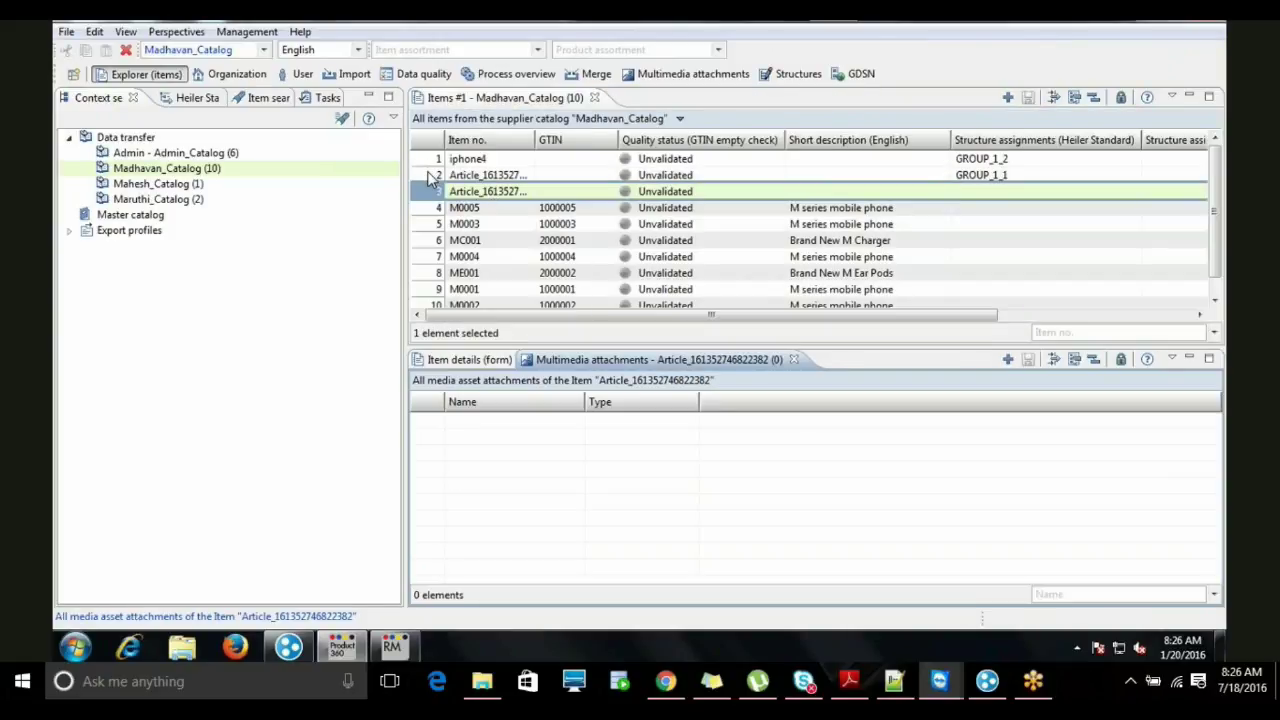
{"action": "left_click", "coordinate": [430, 178]}
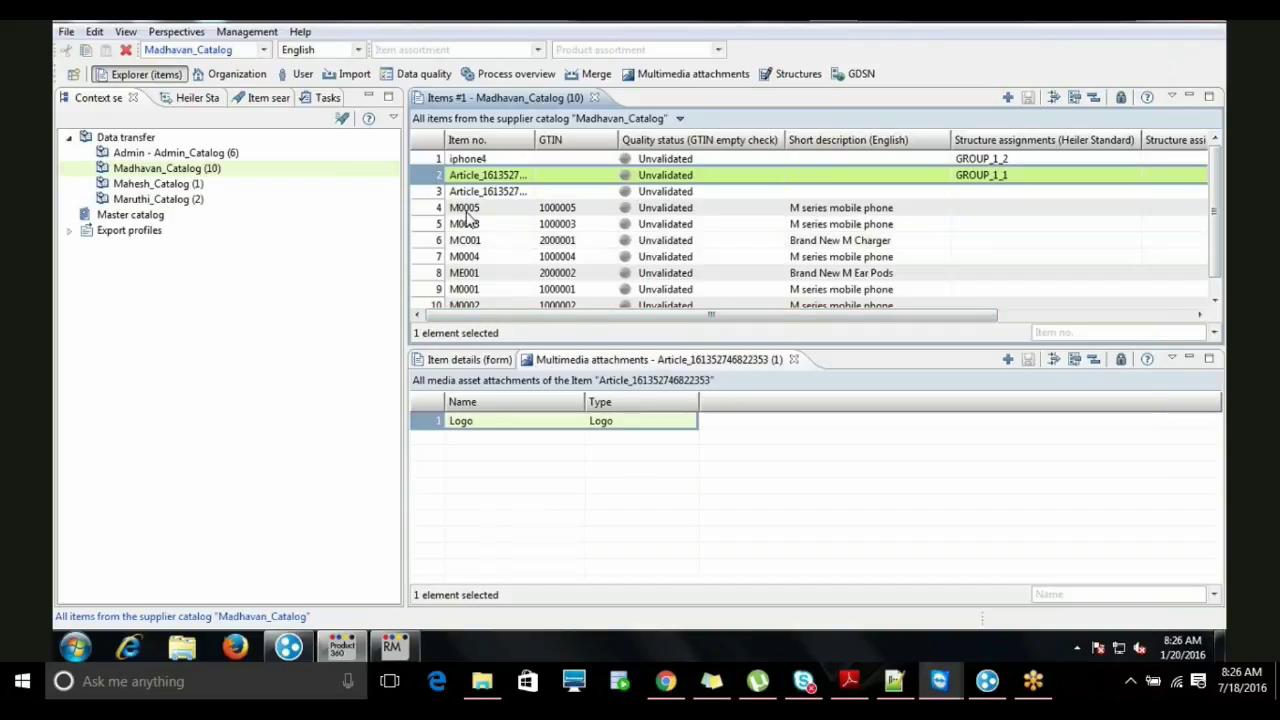
{"action": "left_click", "coordinate": [437, 193]}
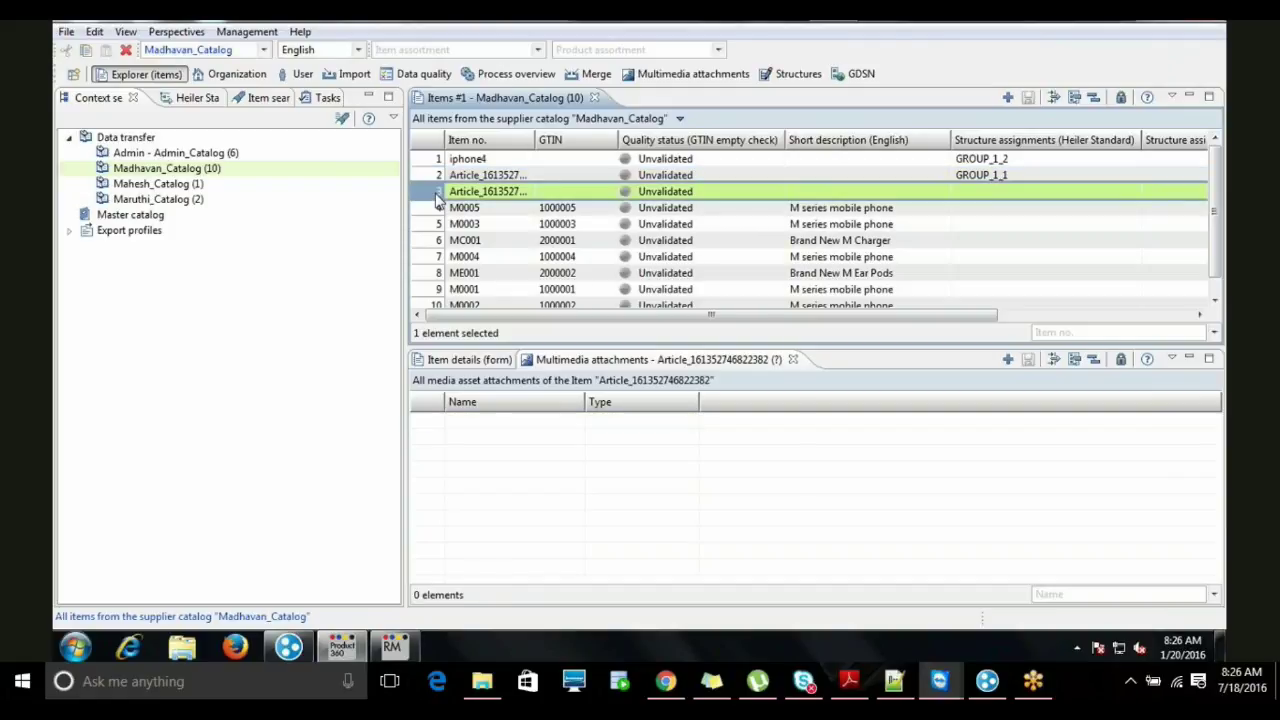
{"action": "left_click", "coordinate": [437, 175]}
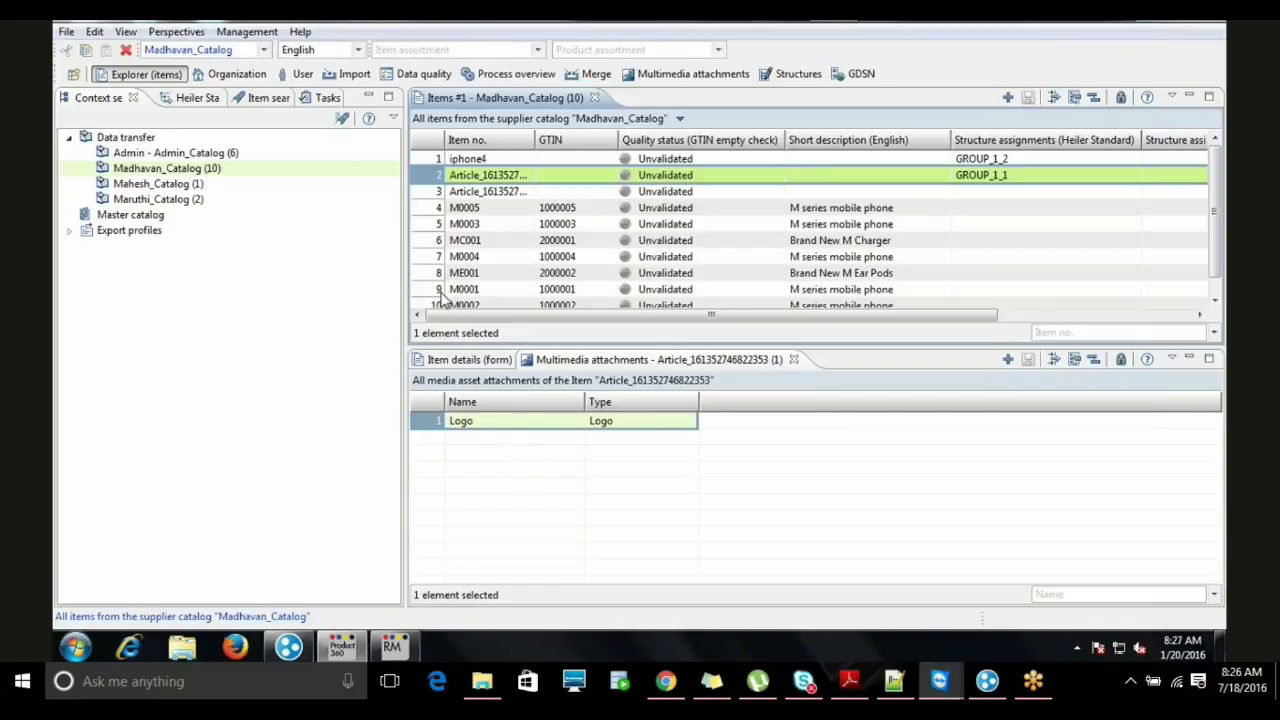
{"action": "left_click", "coordinate": [430, 160]}
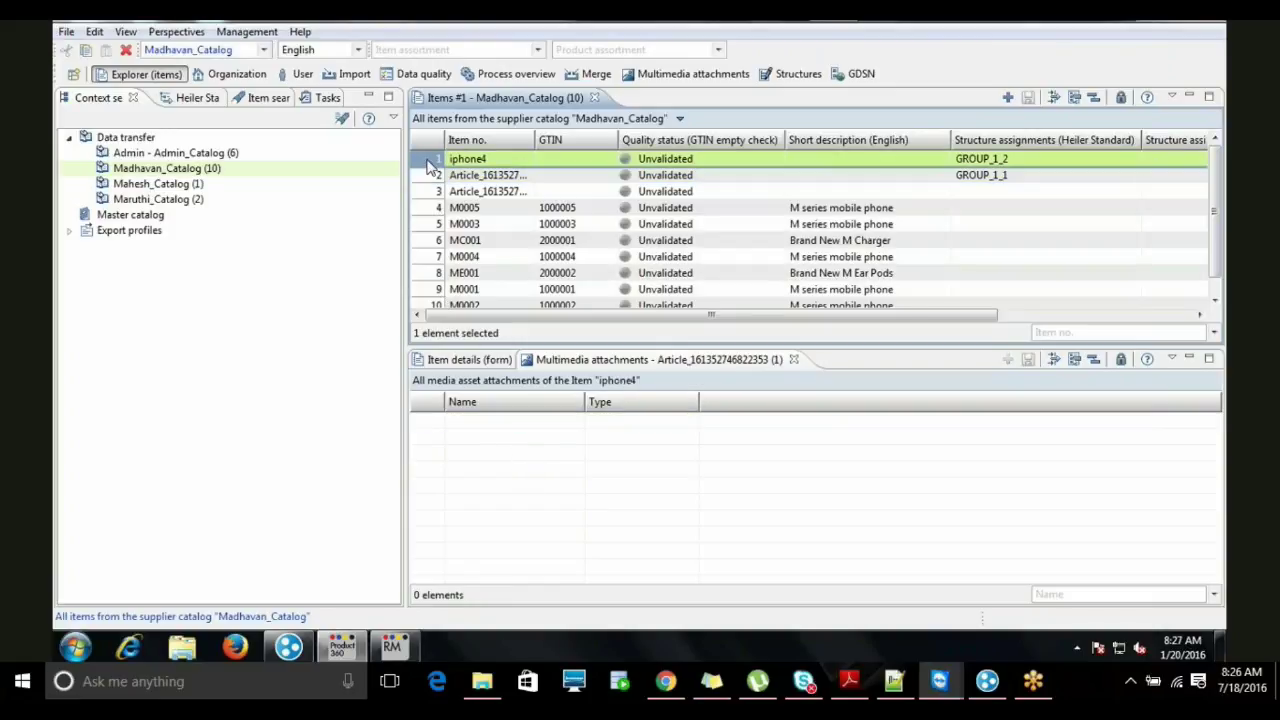
{"action": "left_click", "coordinate": [433, 176]}
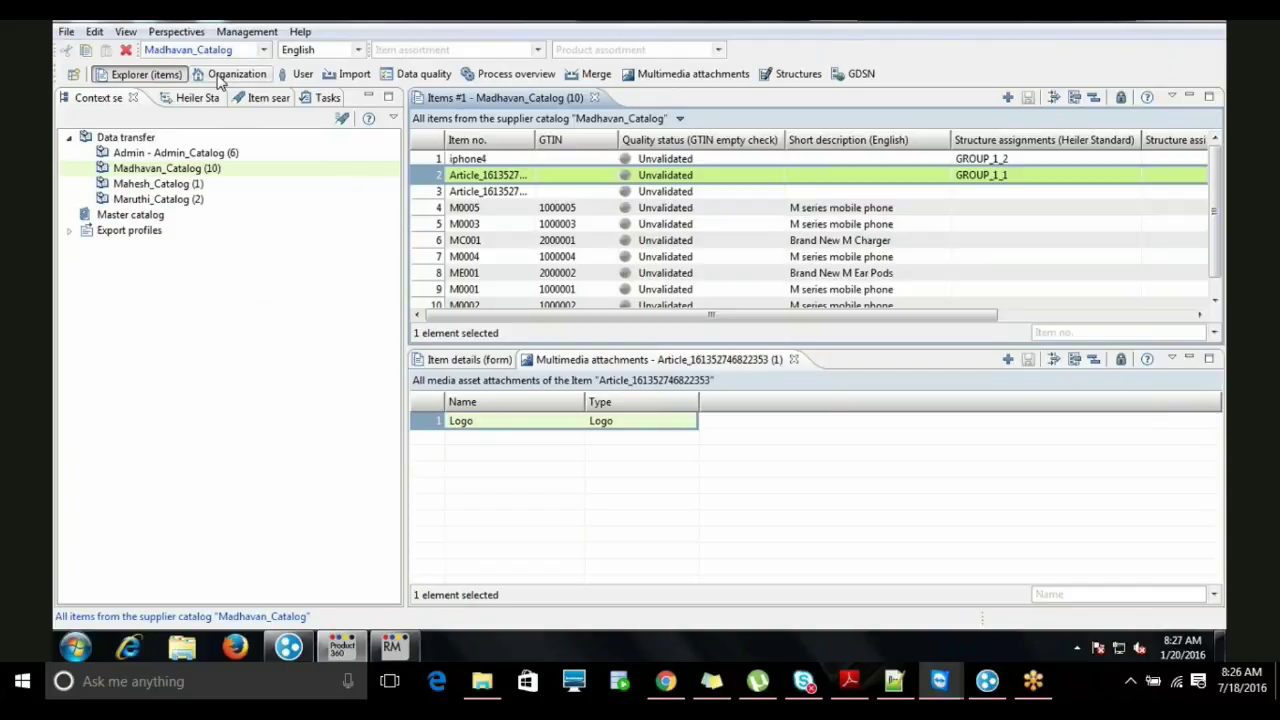
- Open the Units perspective and load the 1138 units of the System units unit system
{"action": "left_click", "coordinate": [177, 31]}
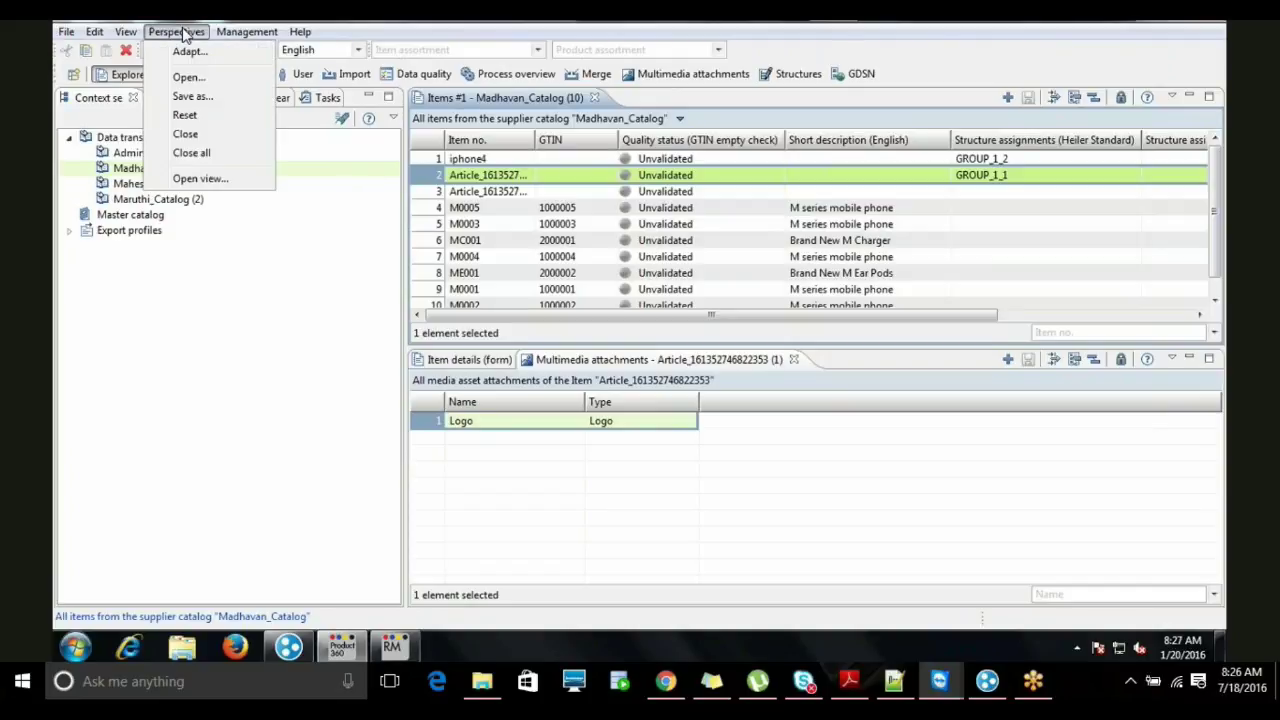
{"action": "left_click", "coordinate": [188, 78]}
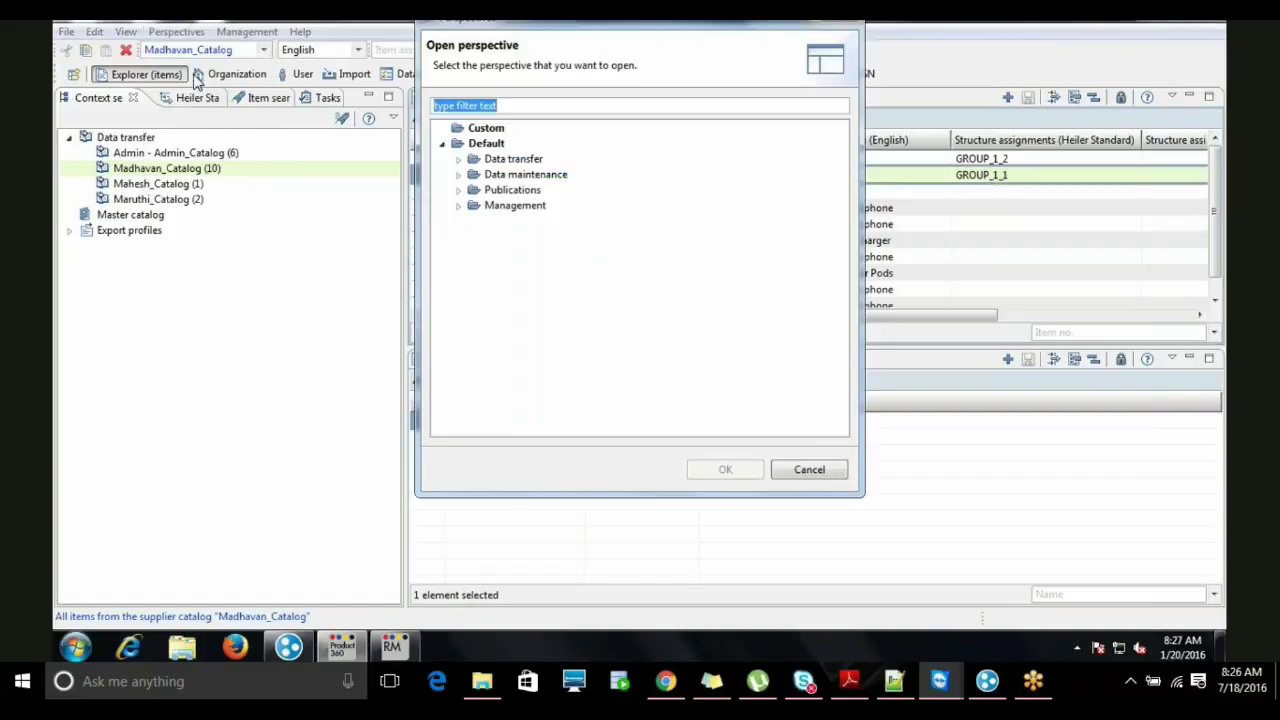
{"action": "type", "text": "un"}
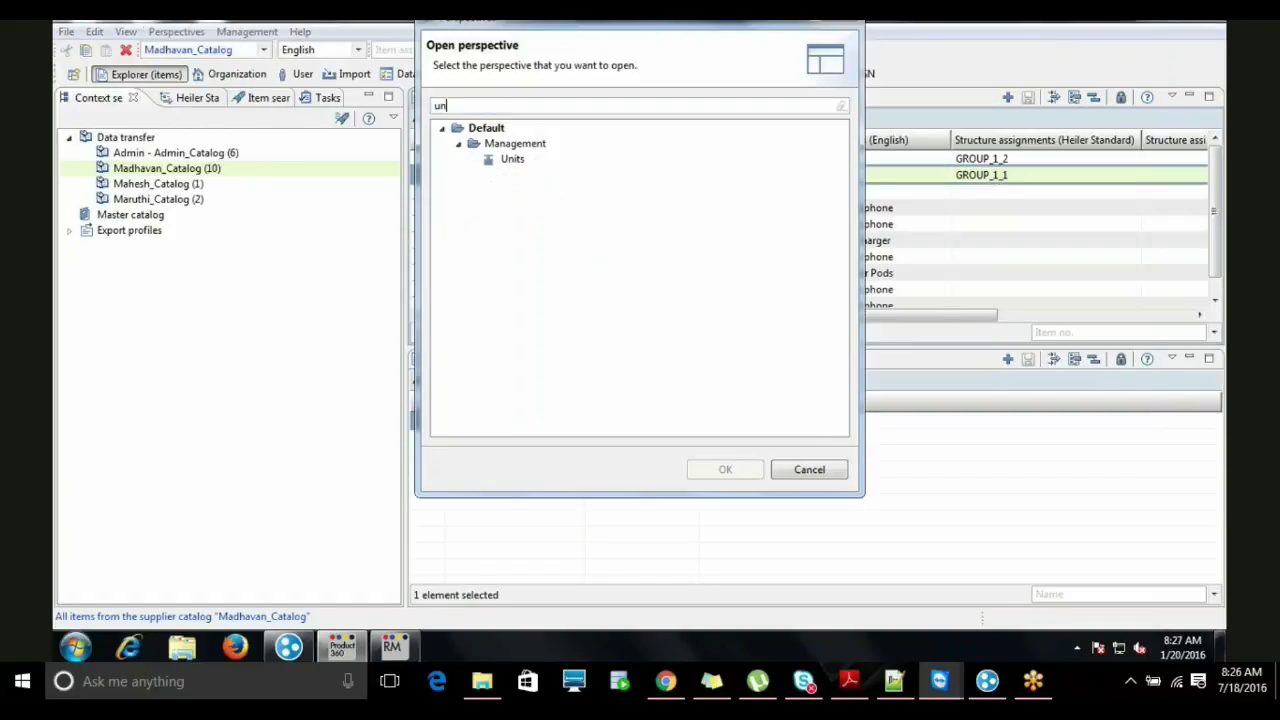
{"action": "double_click", "coordinate": [512, 159]}
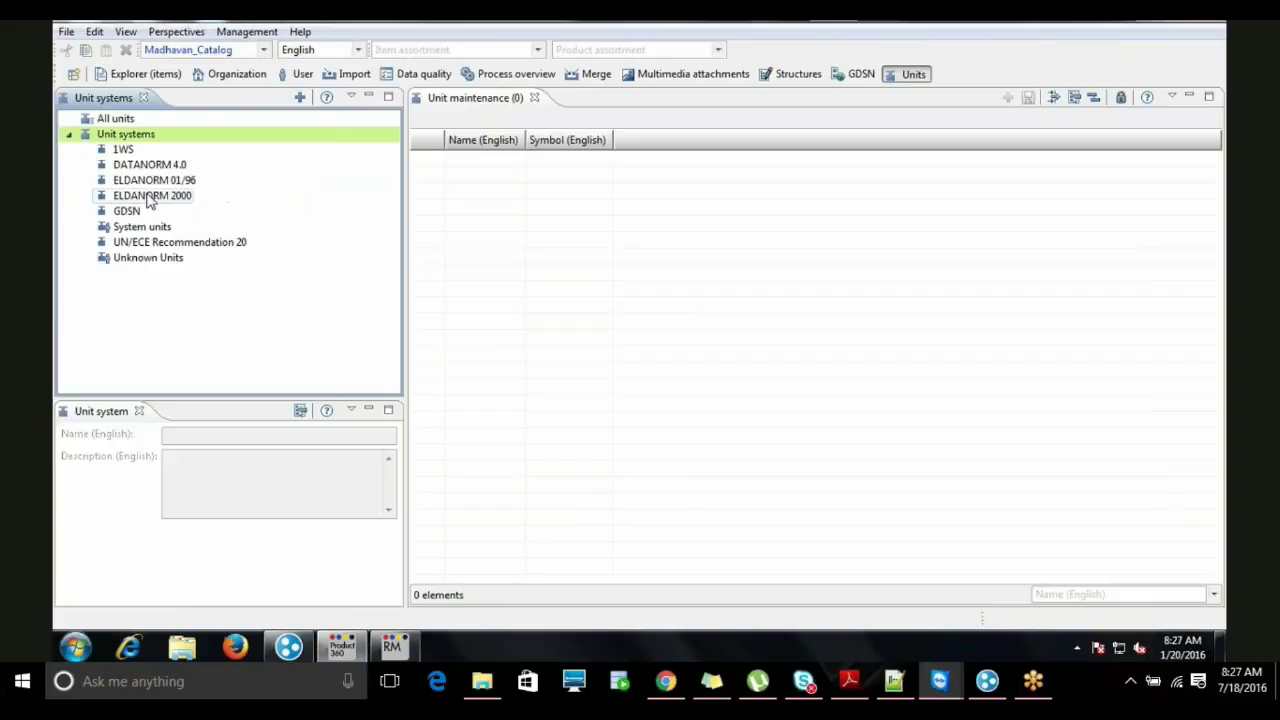
{"action": "left_click", "coordinate": [143, 227]}
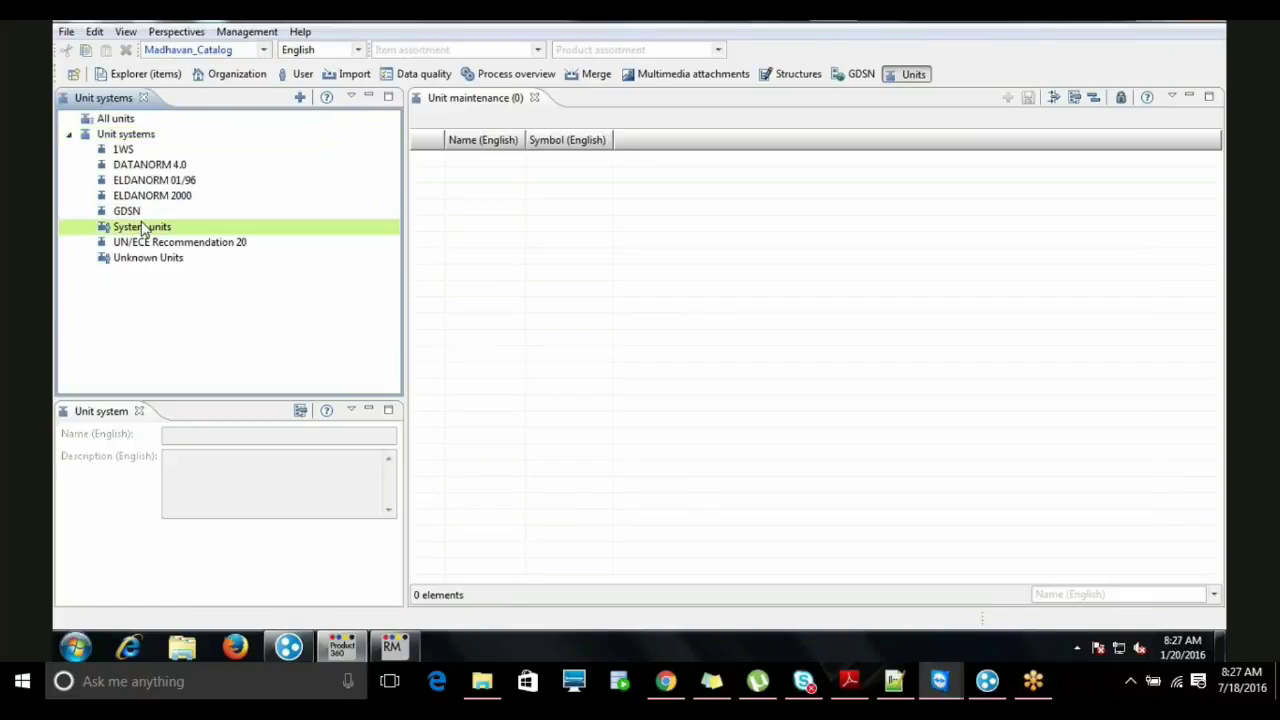
{"action": "double_click", "coordinate": [143, 227]}
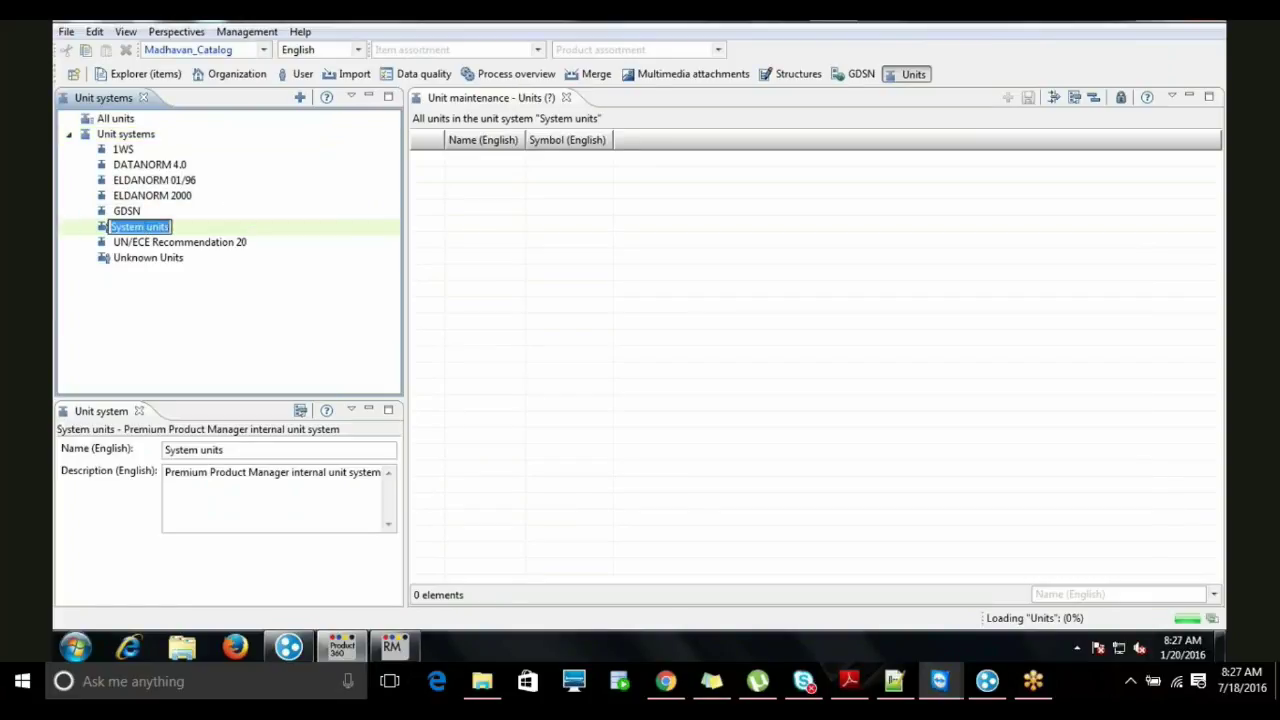
{"action": "left_click", "coordinate": [230, 300]}
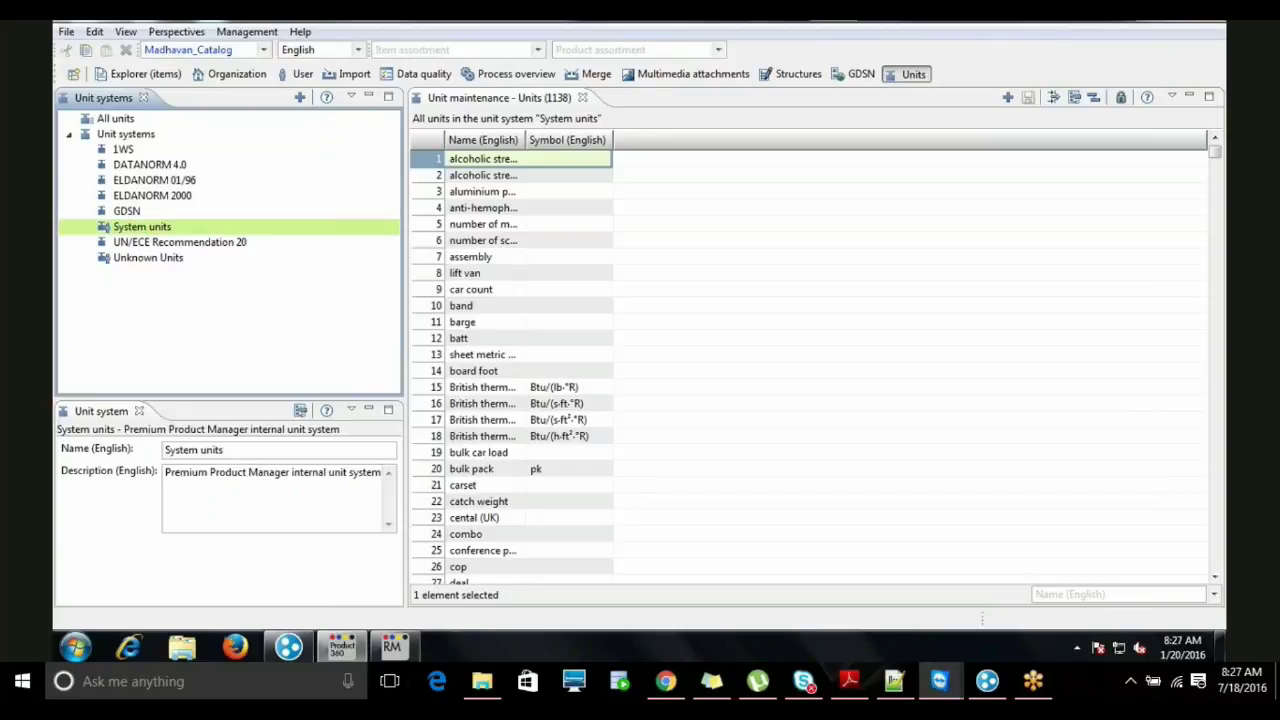